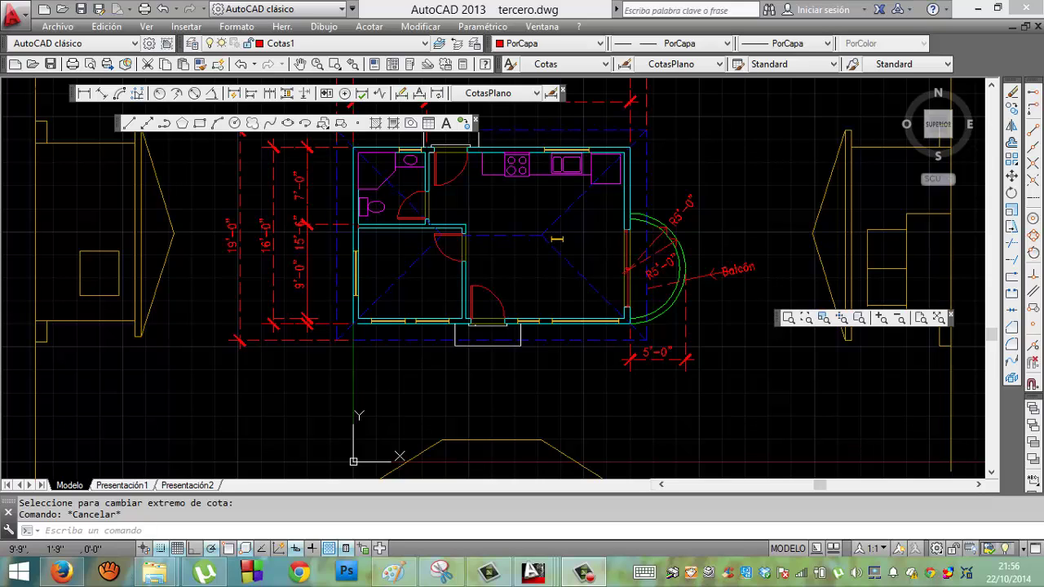
Zoom in on the top dimension strings and start the DDEDIC dimension text edit command.
click(993, 84)
click(993, 84)
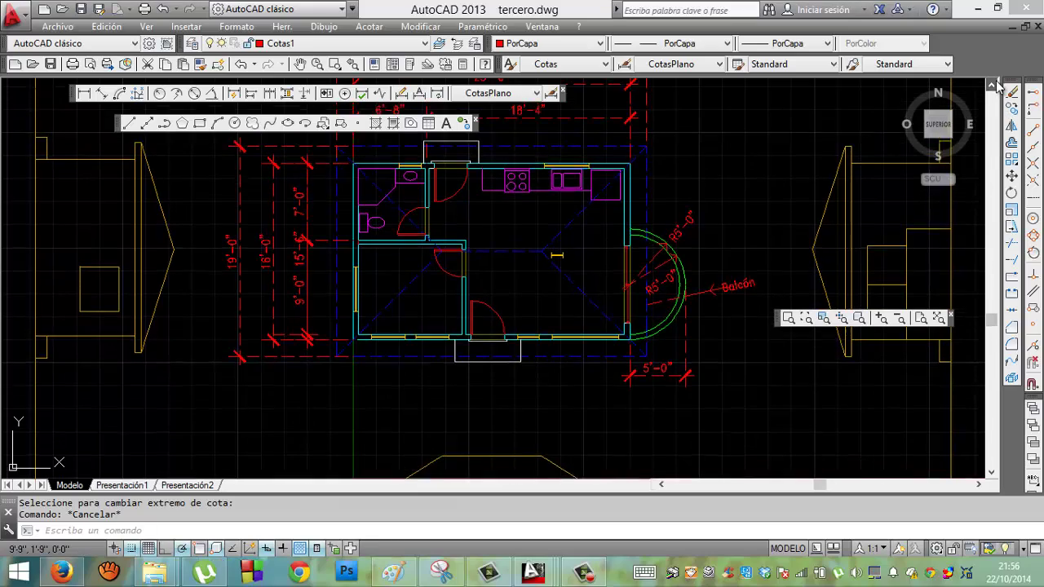
click(993, 84)
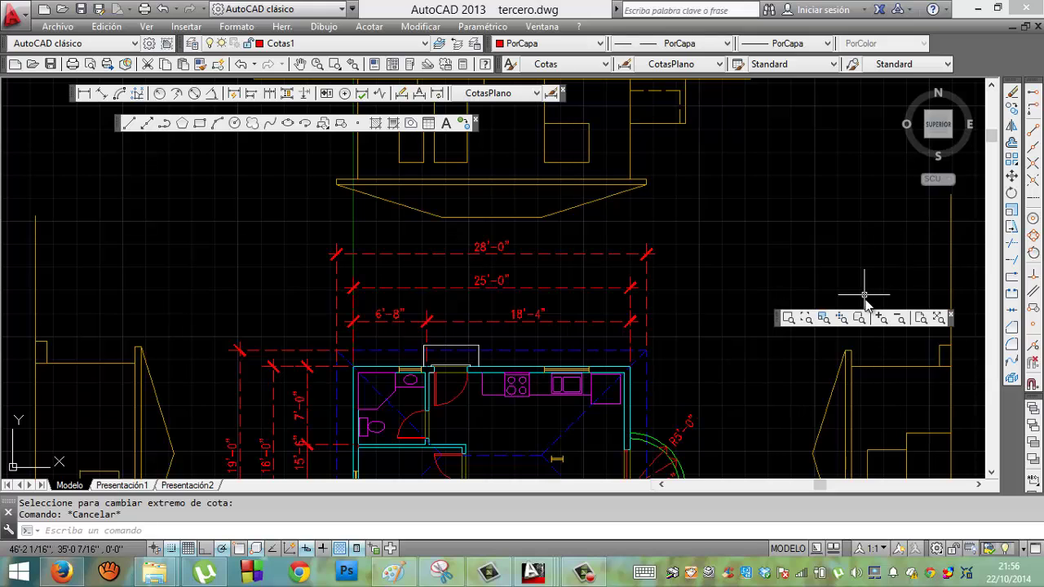
click(881, 319)
click(881, 319)
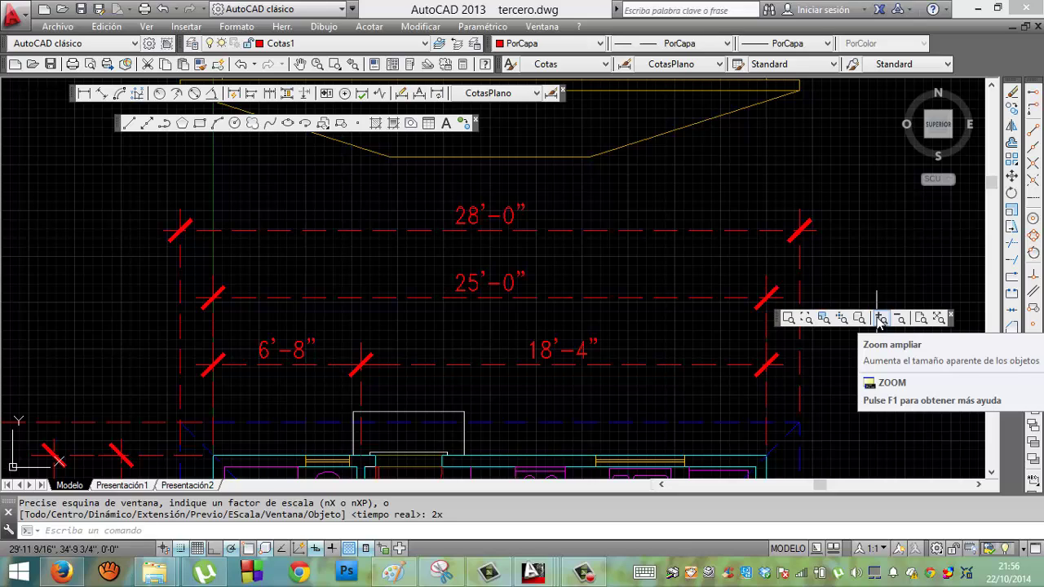
text(d)
text(dedic)
key(Return)
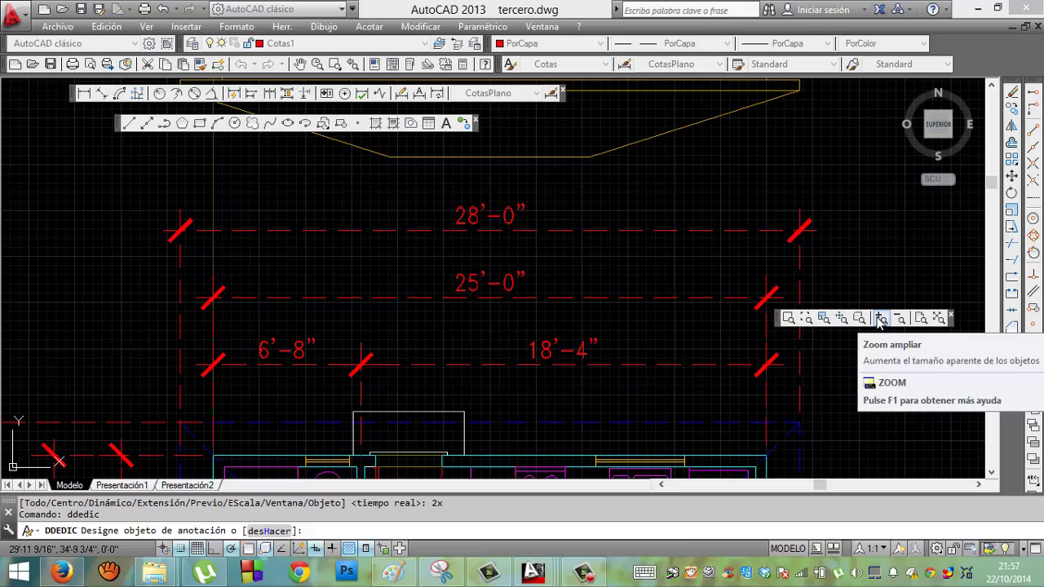
Change the top 28'-0" dimension text to read 28'-0" verificar en obra.
click(502, 216)
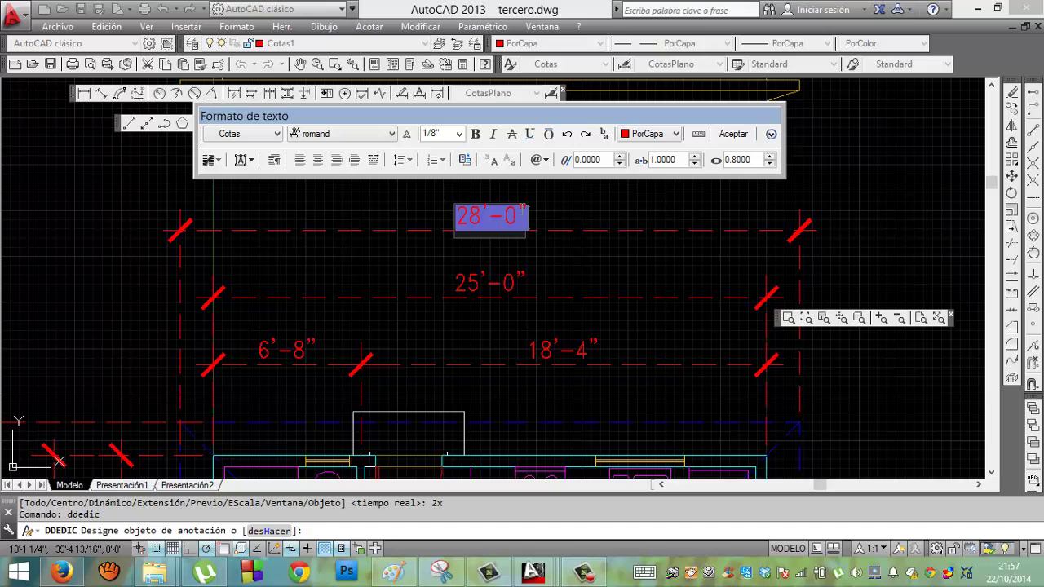
double_click(531, 218)
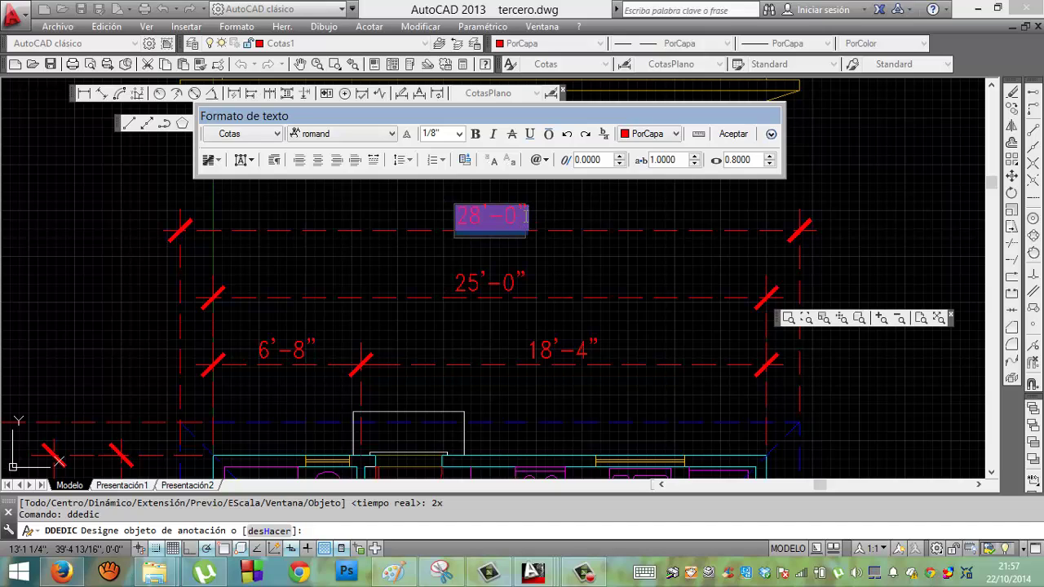
key(Delete)
key(ctrl+z)
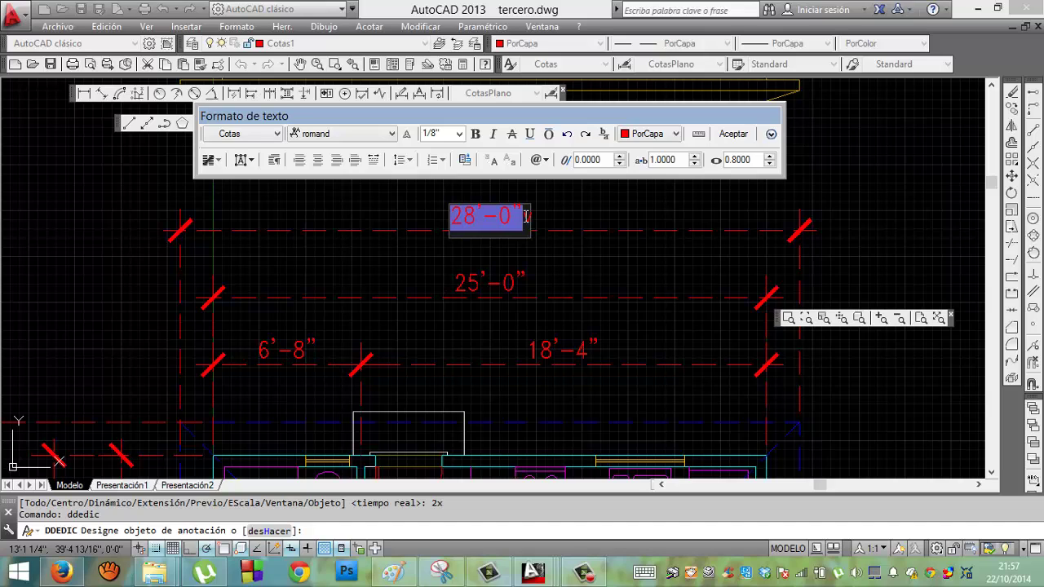
text( verif)
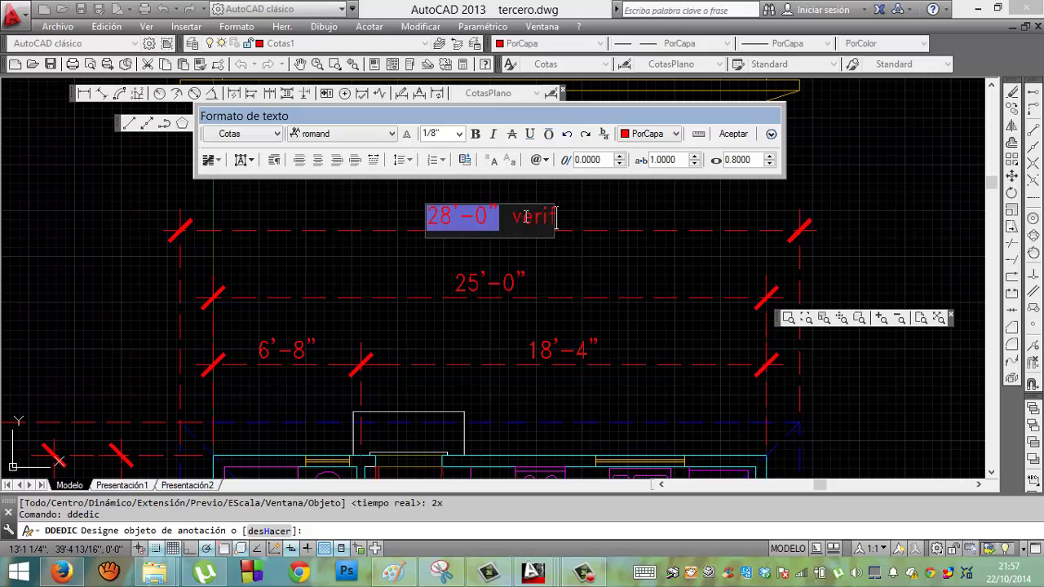
text(icar en obra)
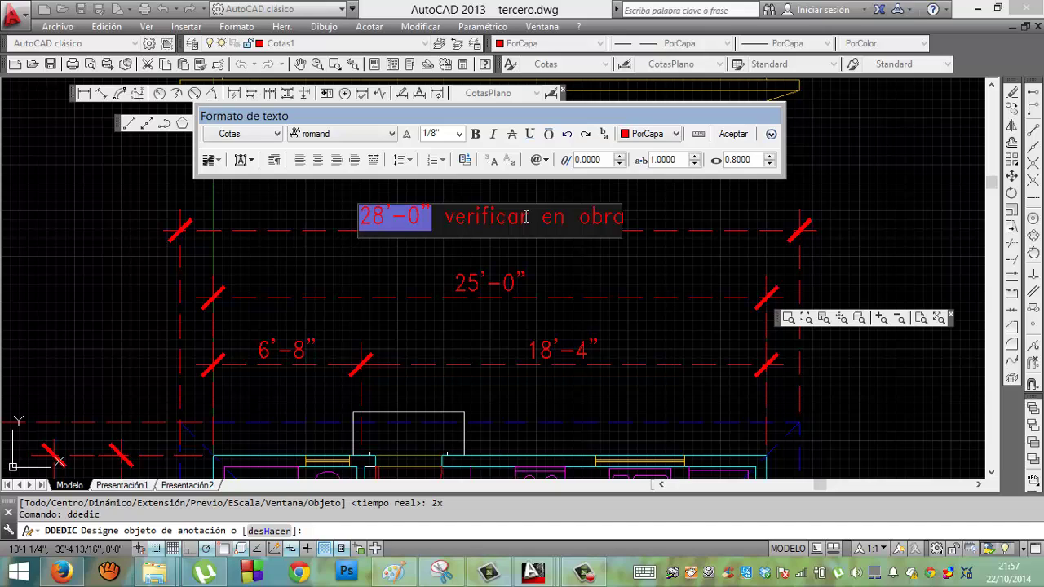
click(514, 287)
click(514, 285)
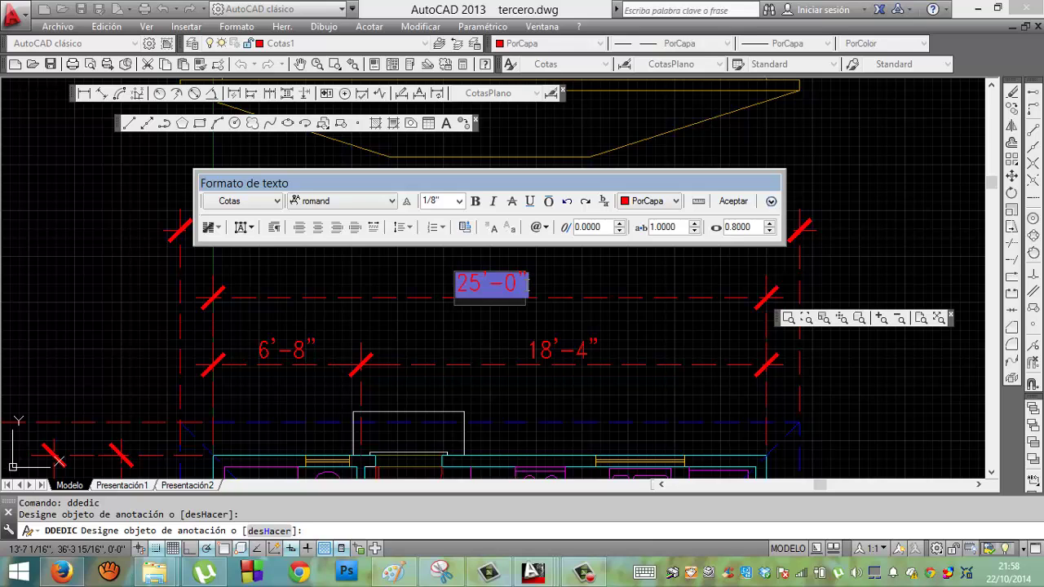
Add a plus-minus symbol after the 25'-0" dimension text, making it 25'-0"±.
click(539, 226)
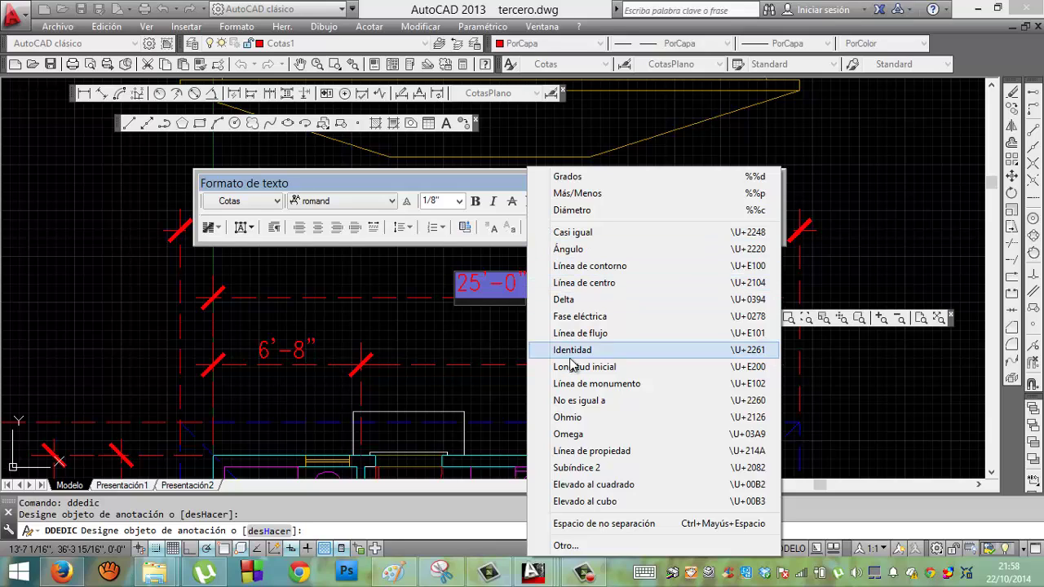
click(607, 196)
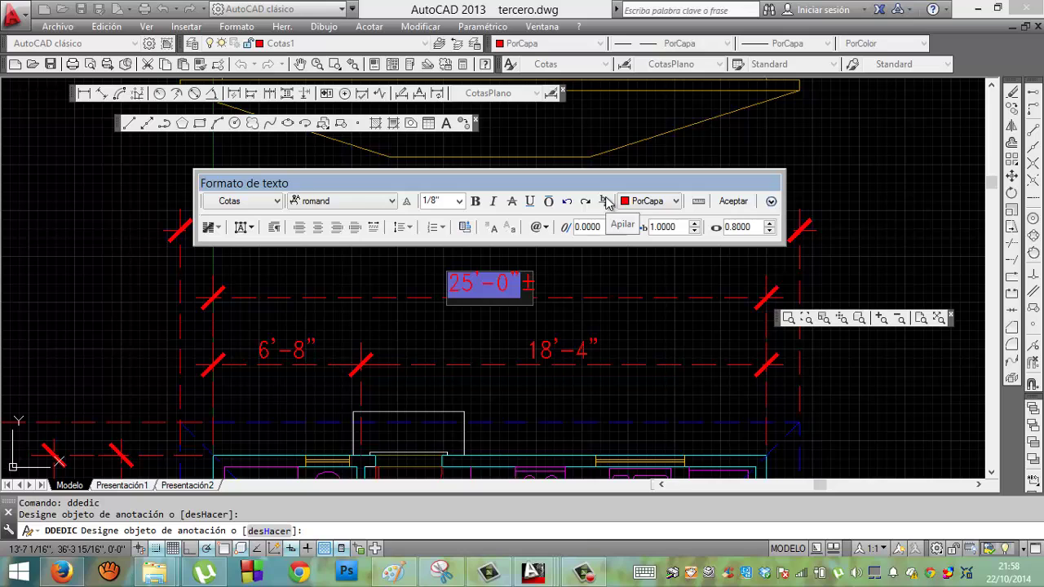
click(284, 354)
Replace the 6'-8" and 18'-4" dimension values with the text Desconocido.
click(284, 356)
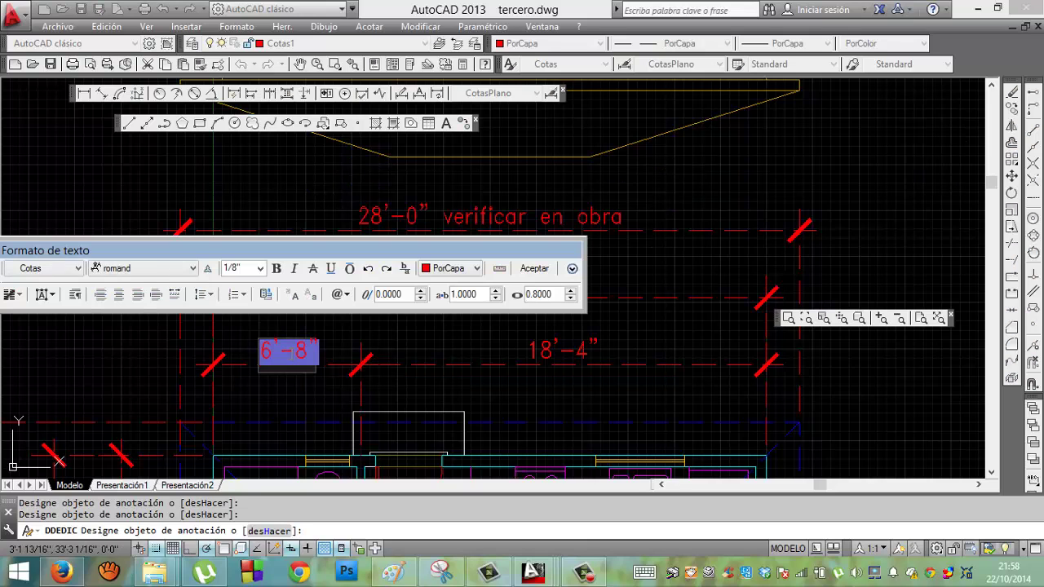
text(D)
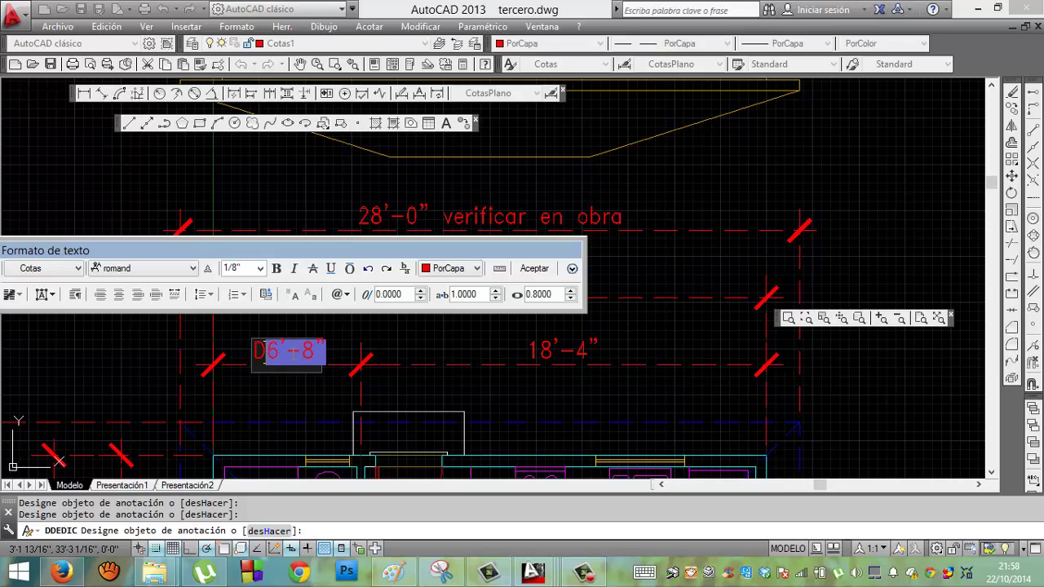
text(esconocid)
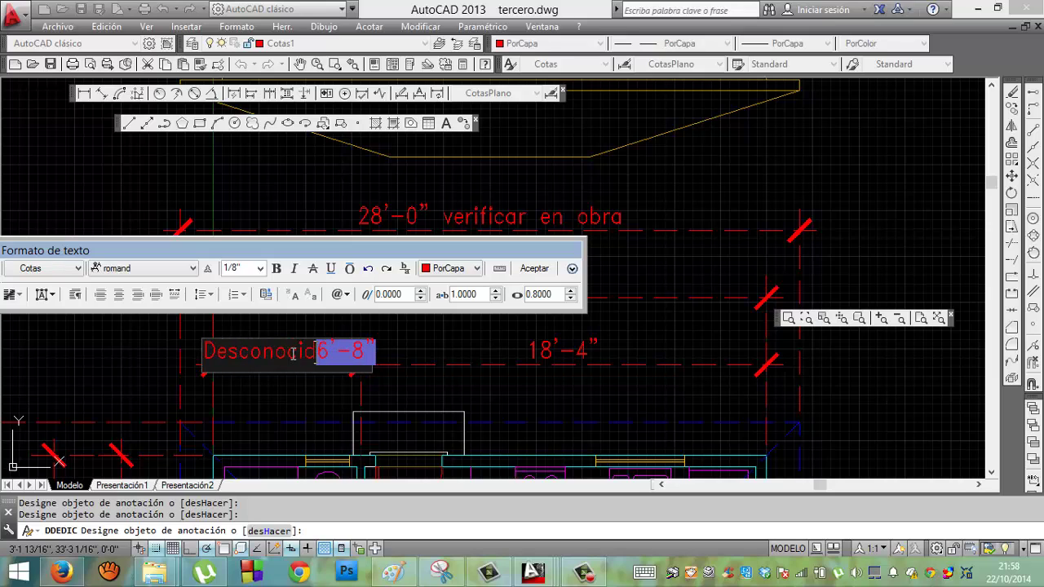
text(o)
key(Delete)
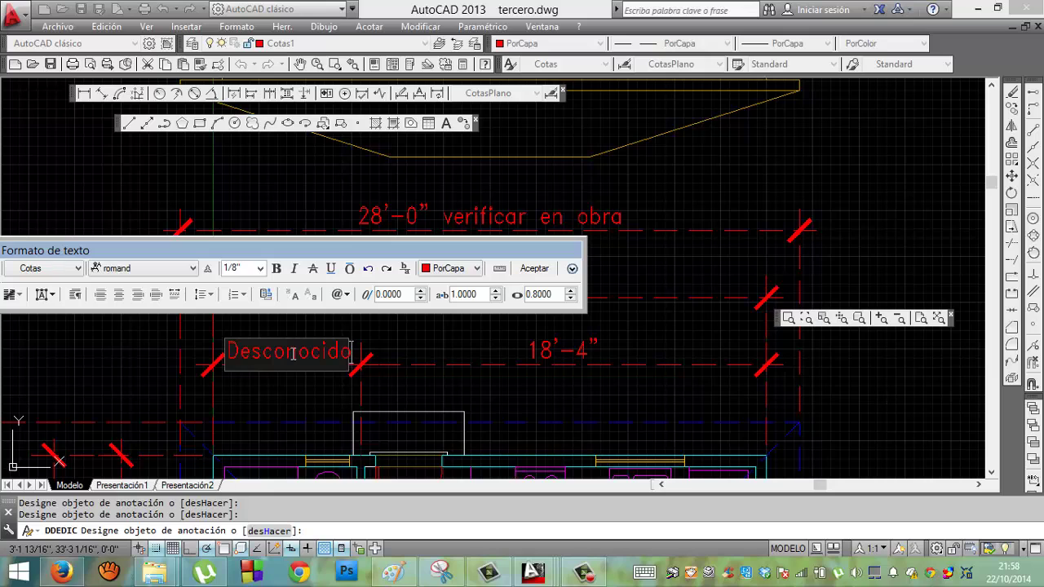
click(531, 360)
click(545, 353)
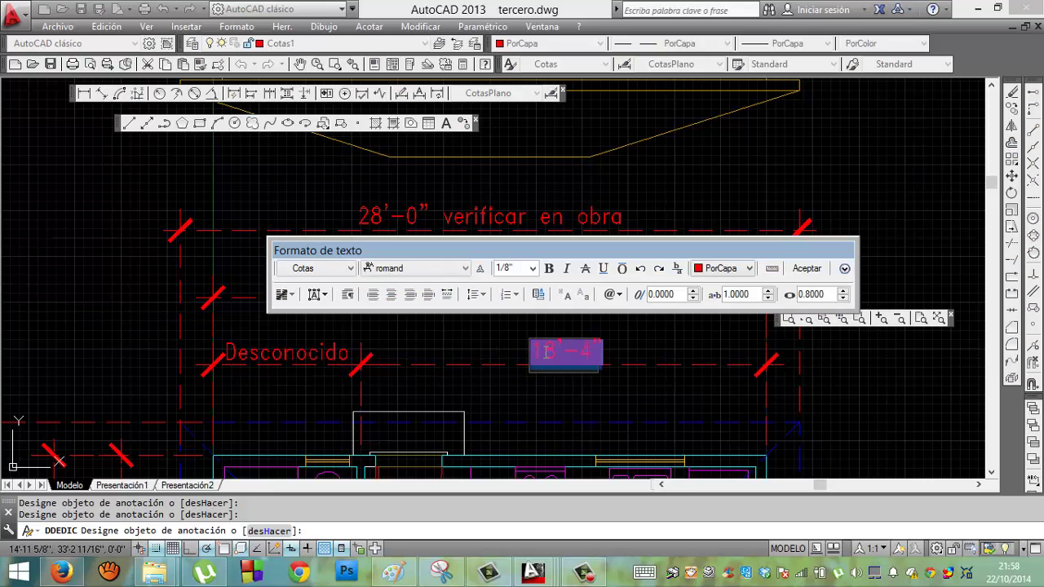
text(Descono)
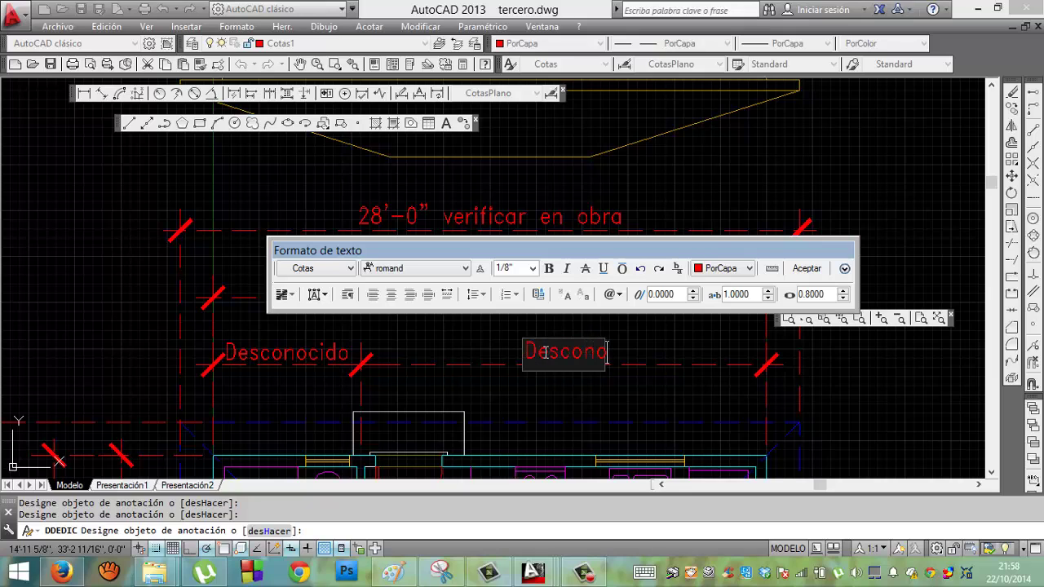
text(cido)
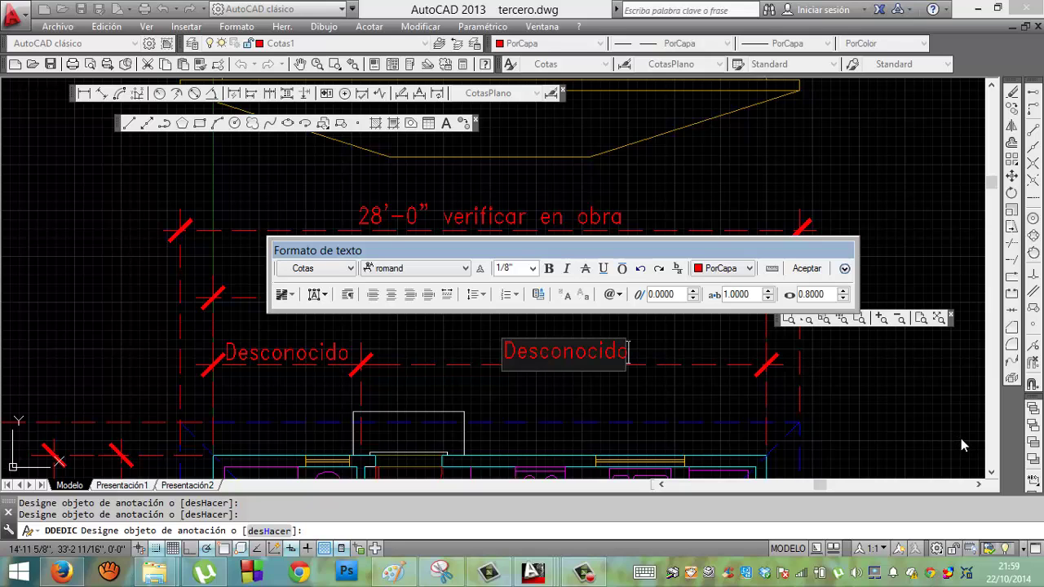
Keep the Desconocido text changes and scroll down to the balcony dimensions.
key(Escape)
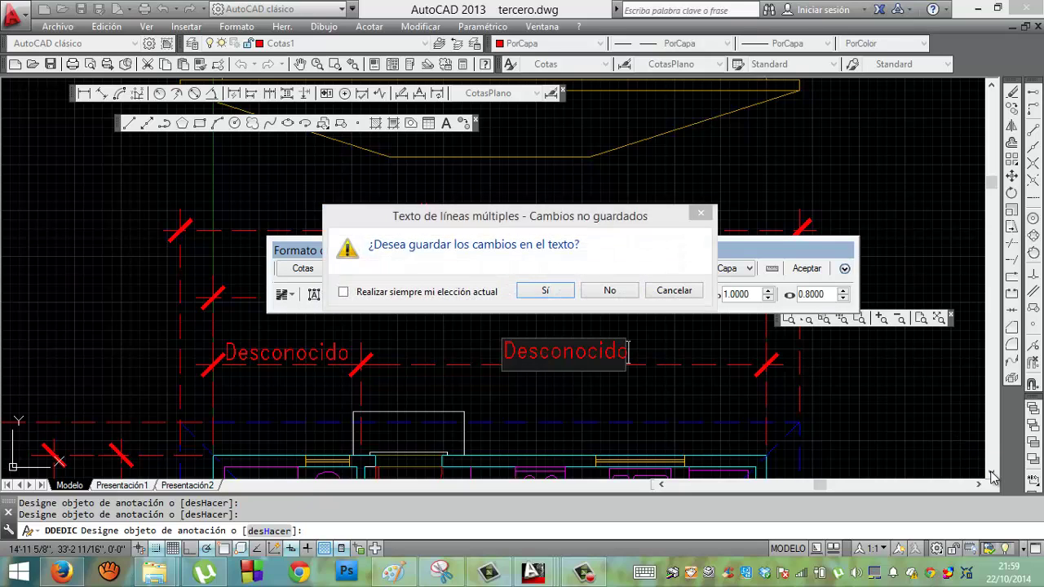
click(571, 290)
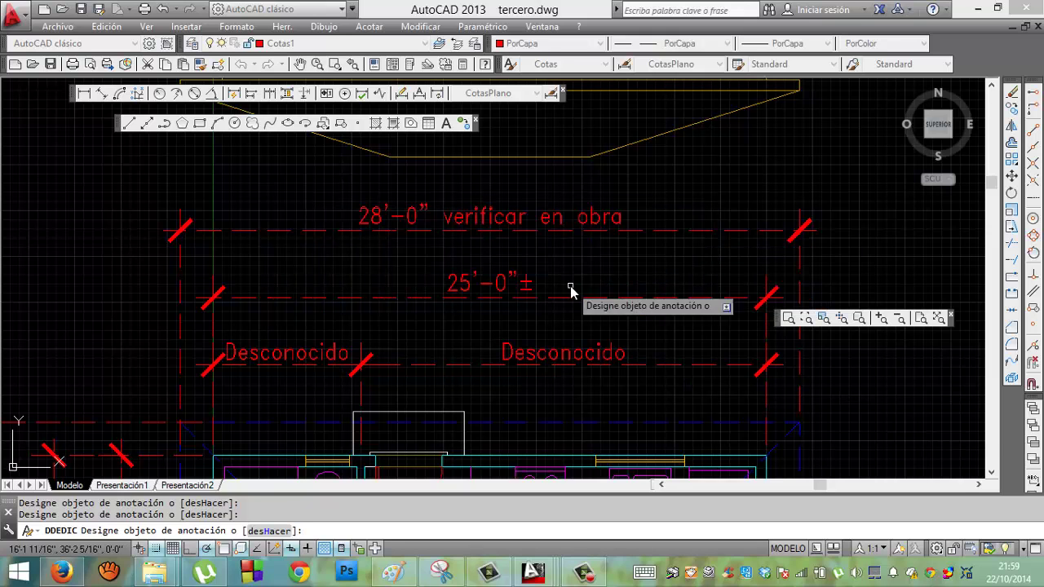
click(992, 472)
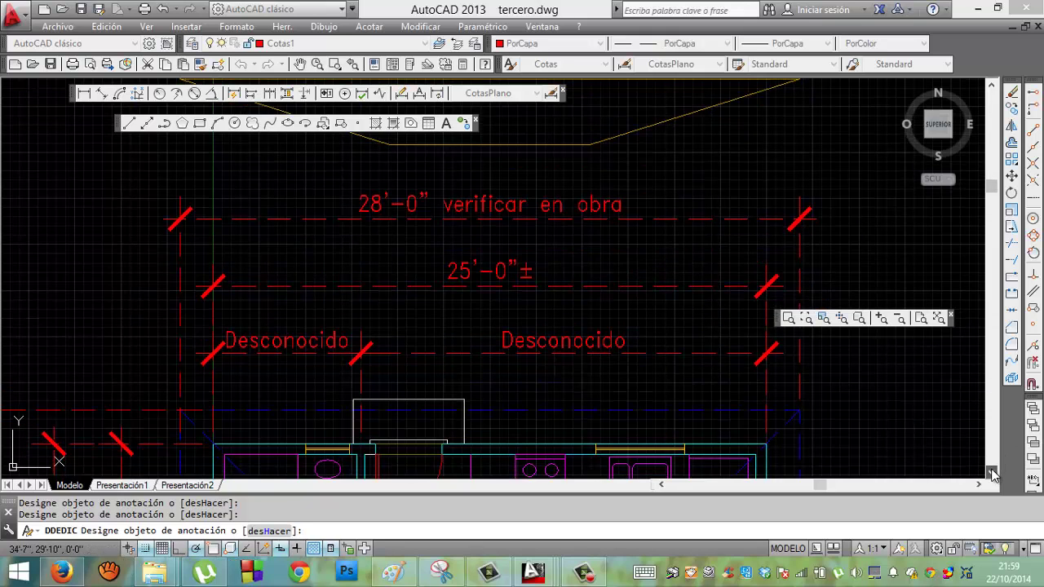
drag(992, 473, 992, 472)
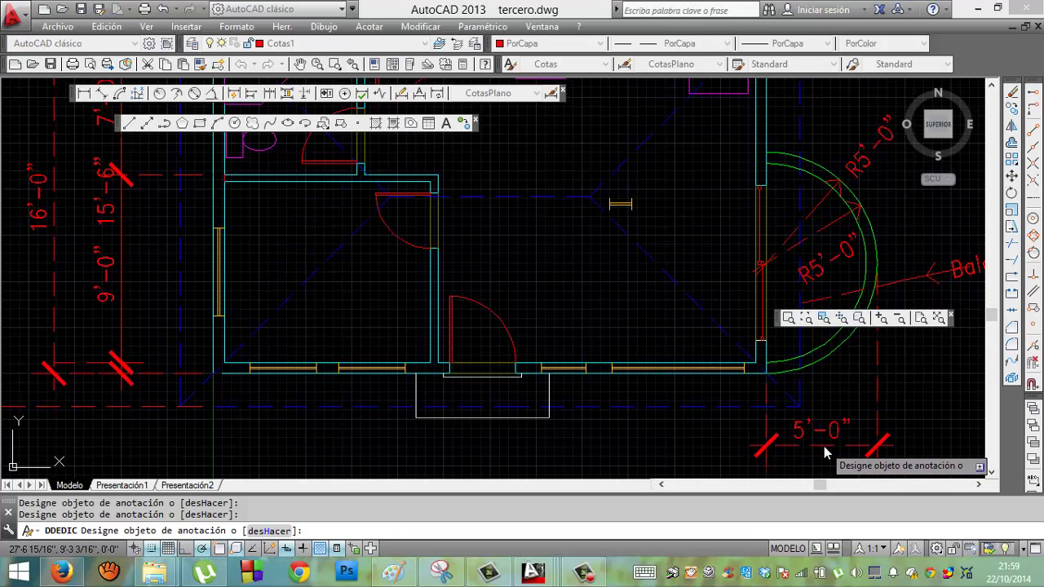
Exit dimension text editing and grab the 5'-0" balcony dimension's text grip.
click(825, 453)
click(785, 446)
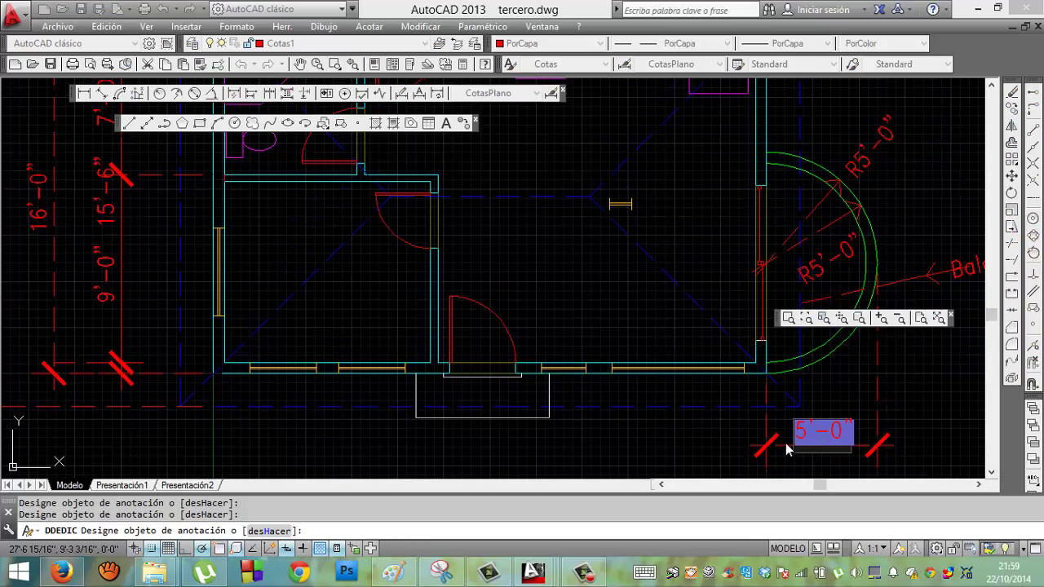
click(785, 451)
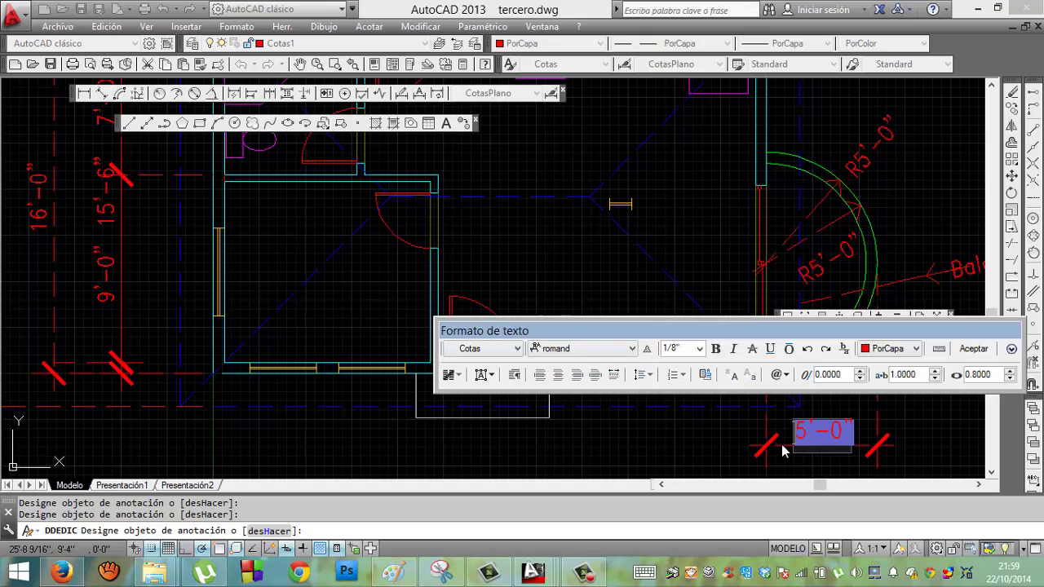
click(781, 449)
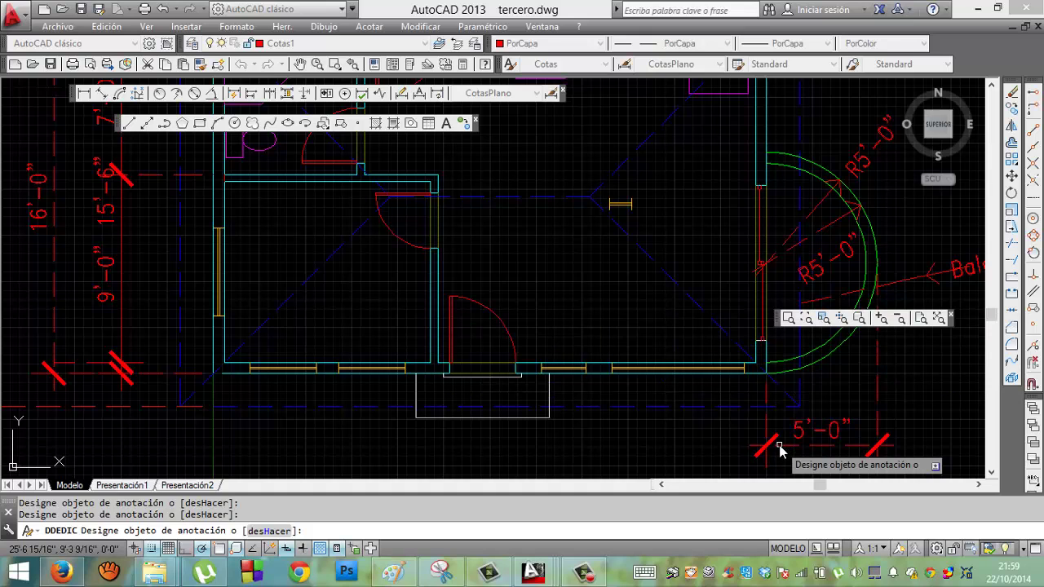
key(Escape)
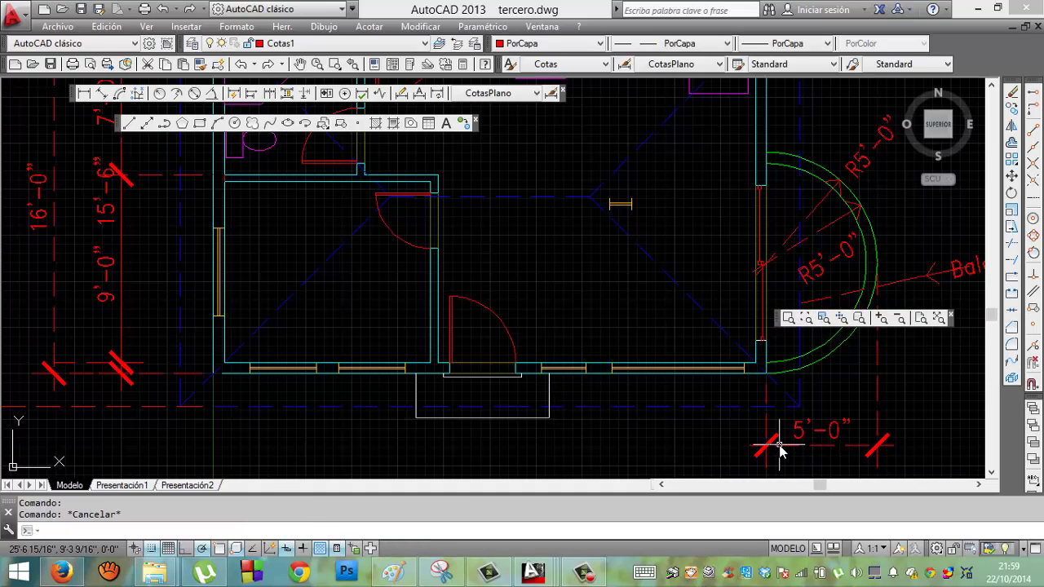
click(779, 448)
click(767, 445)
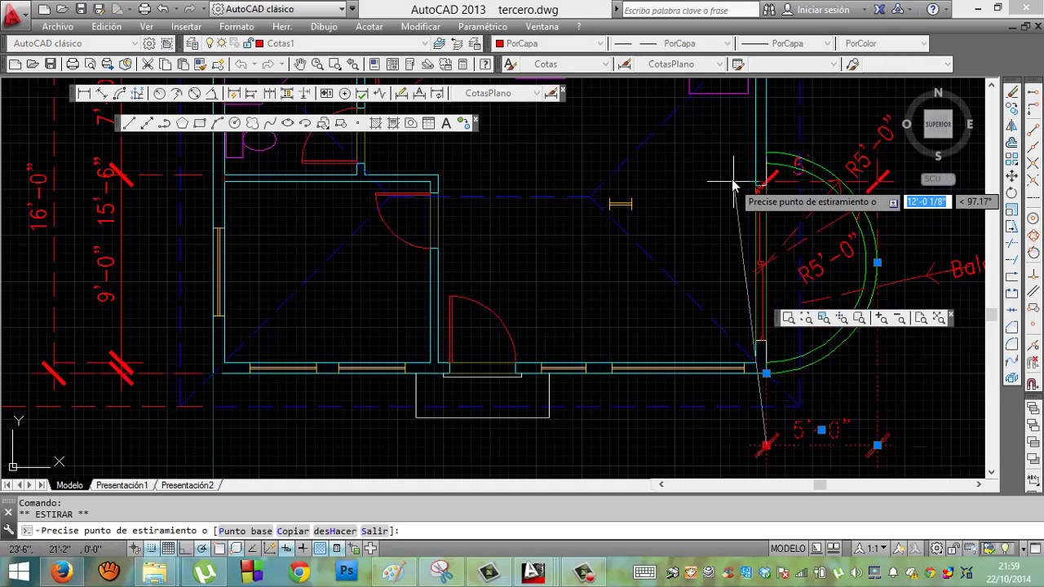
Move the 5'-0" balcony dimension above the balcony arc.
right_click(773, 134)
click(827, 197)
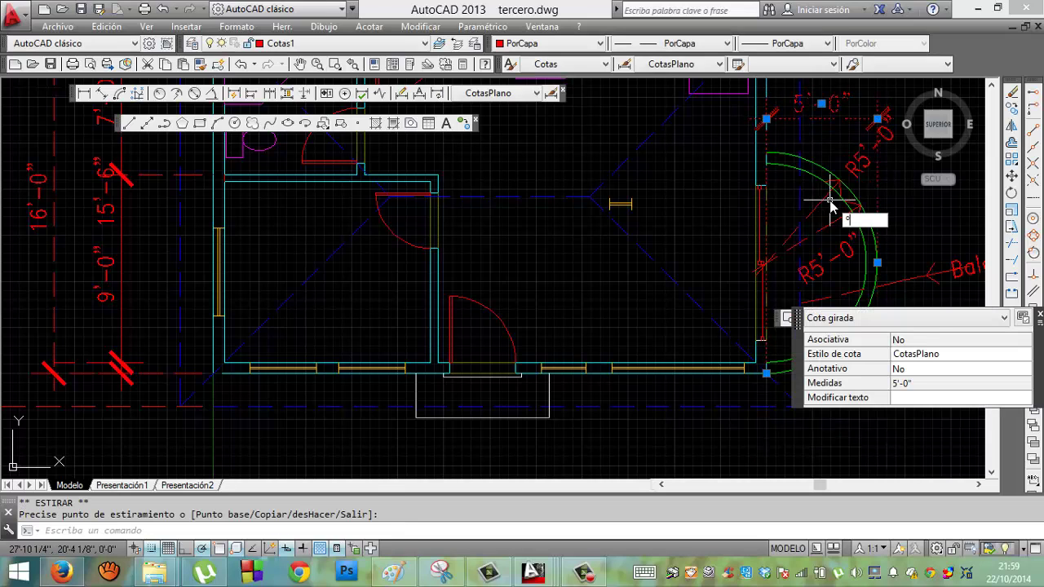
click(804, 227)
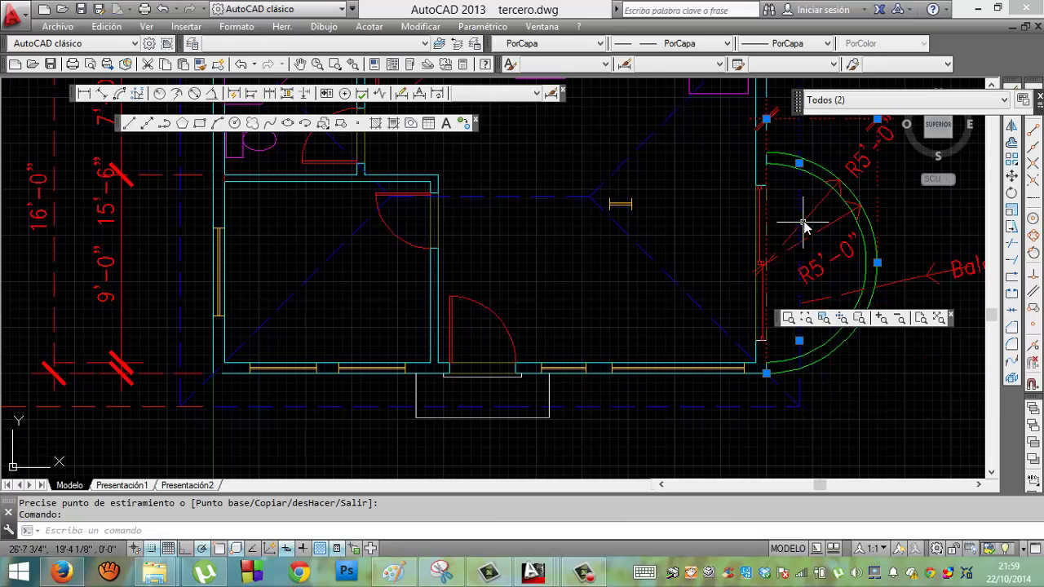
Drag the upper R5'-0" radial label down beside the arc.
click(814, 211)
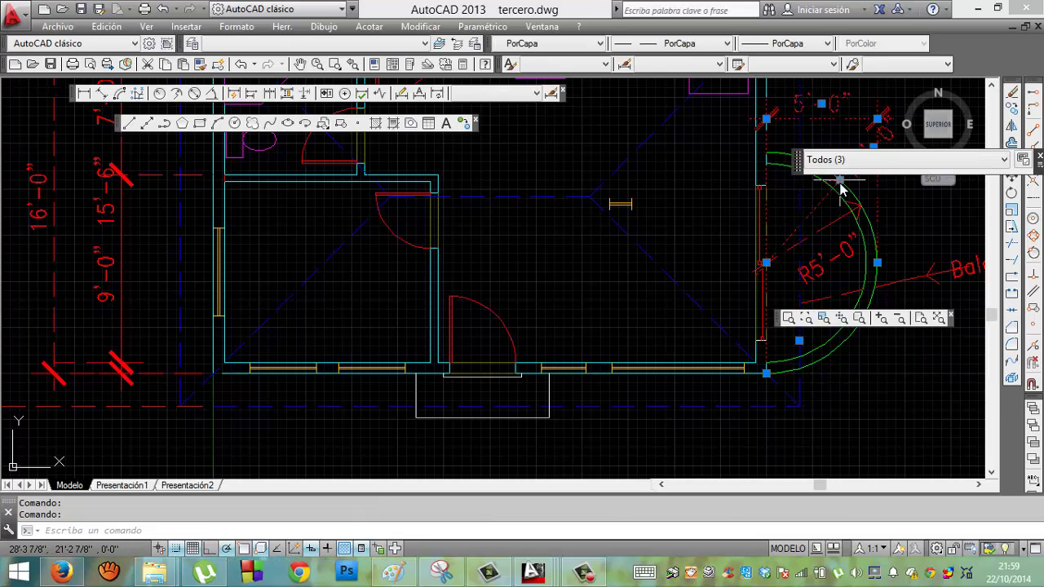
click(840, 179)
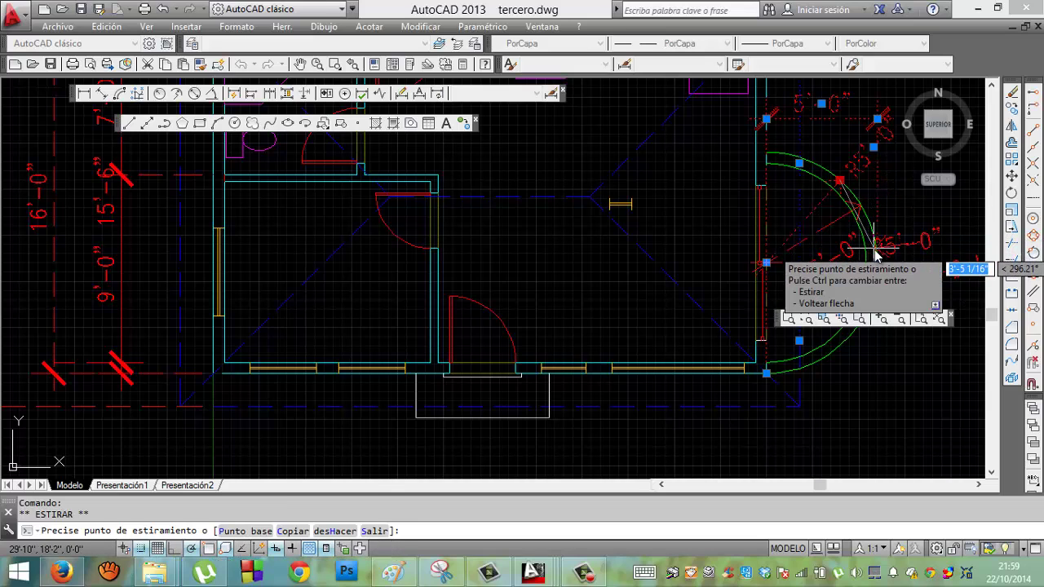
click(876, 253)
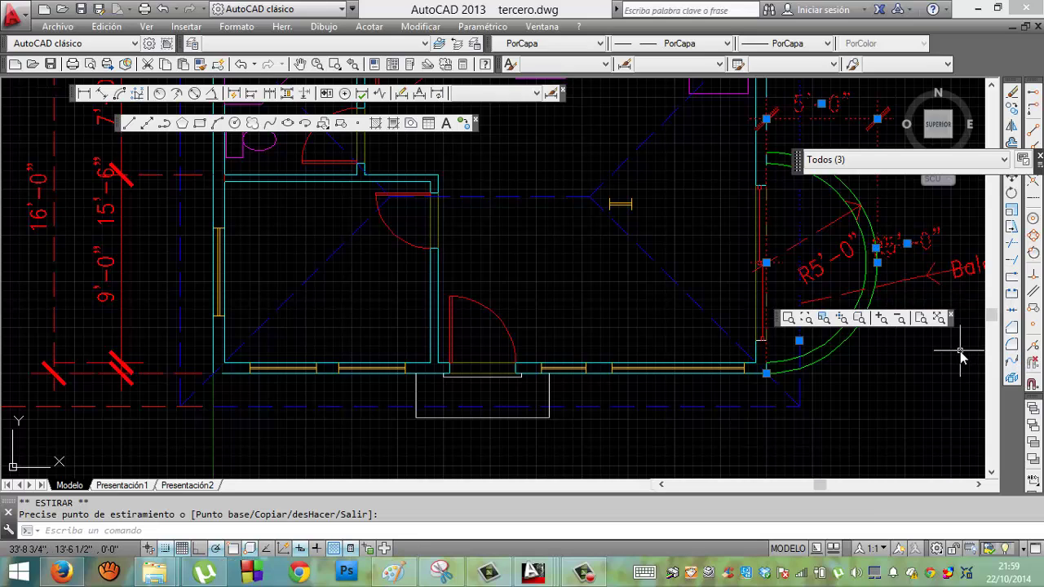
key(Escape)
key(Escape)
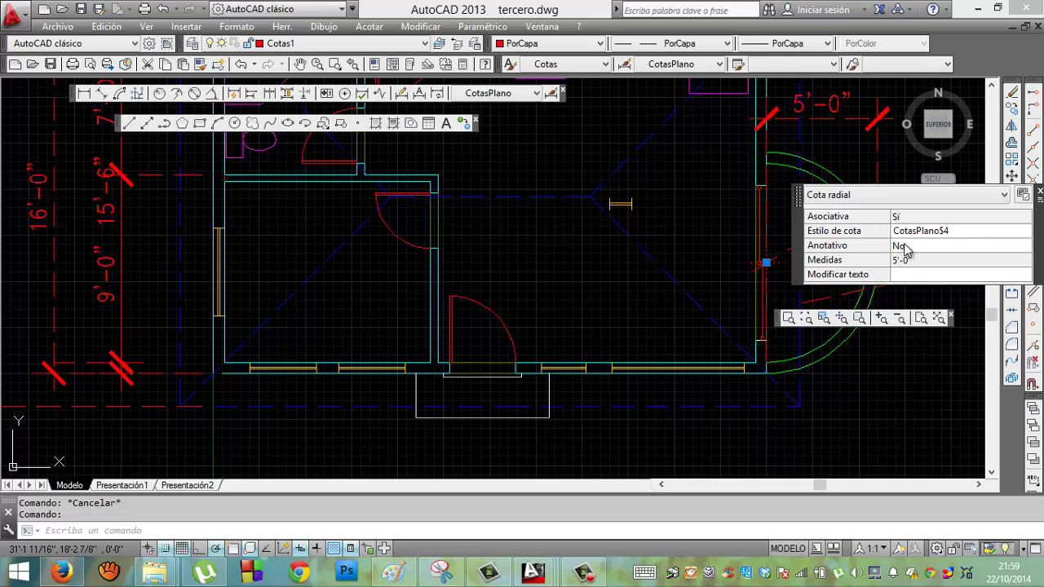
Undo the upper R5'-0" label moves, returning it to the arc's top right.
click(904, 249)
key(Escape)
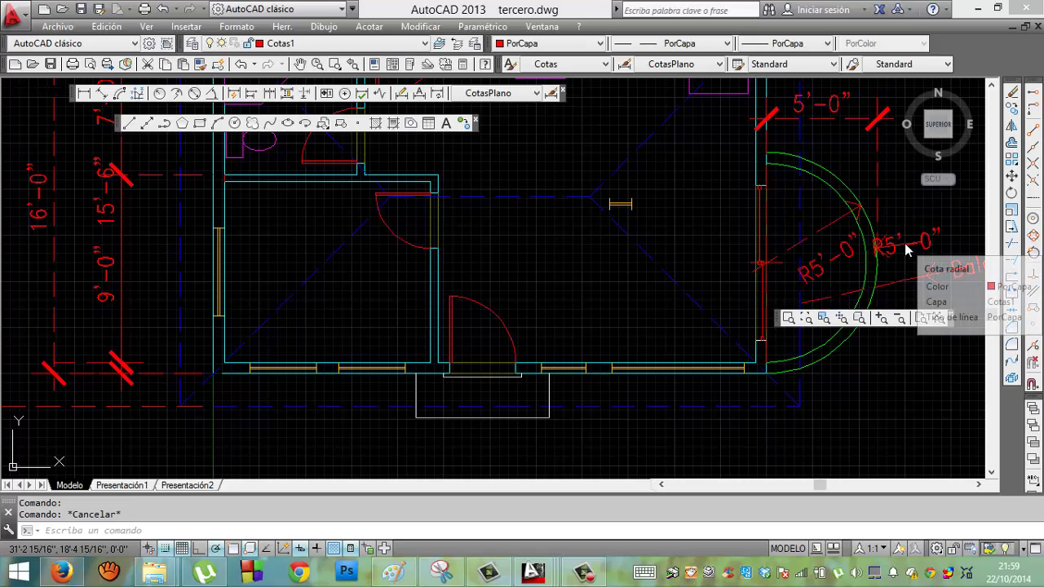
click(905, 244)
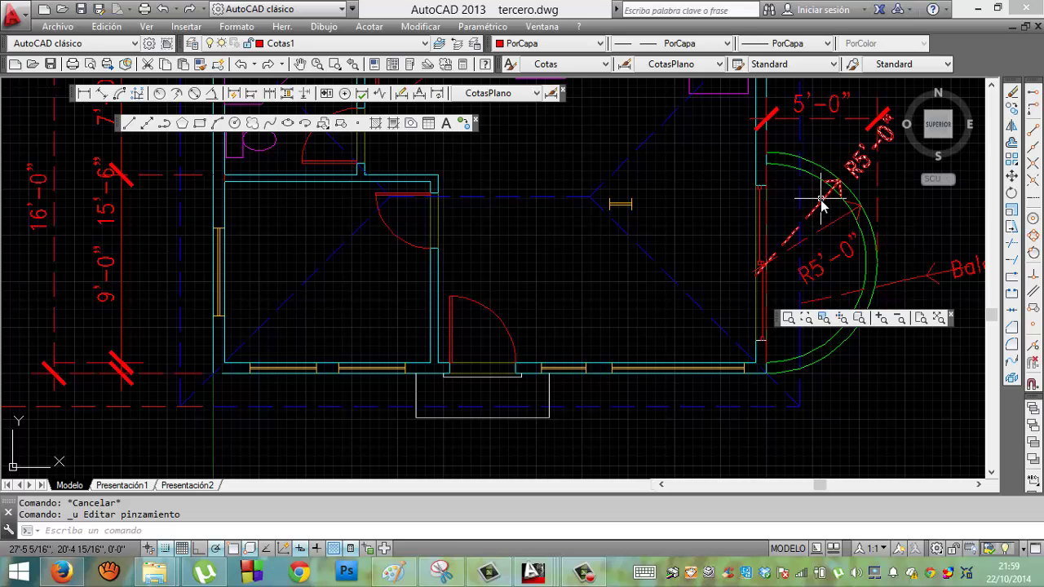
click(838, 181)
click(840, 181)
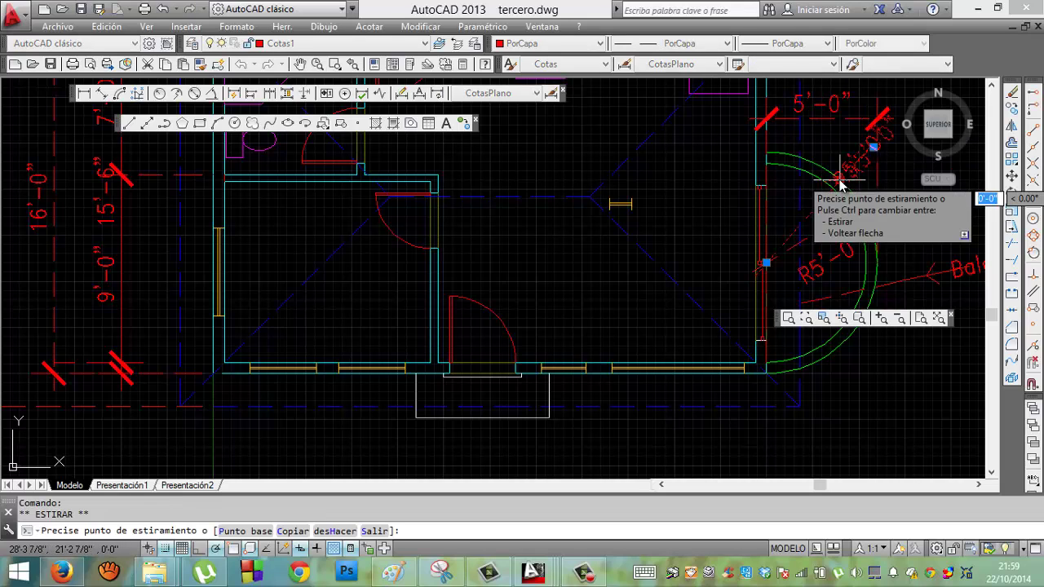
click(872, 242)
mouse_move(881, 260)
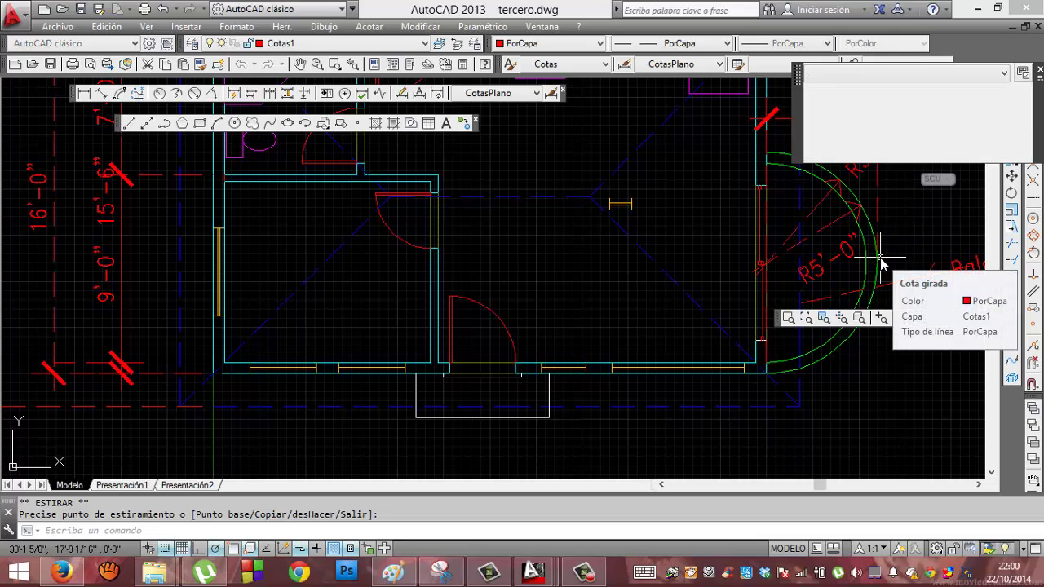
key(ctrl+z)
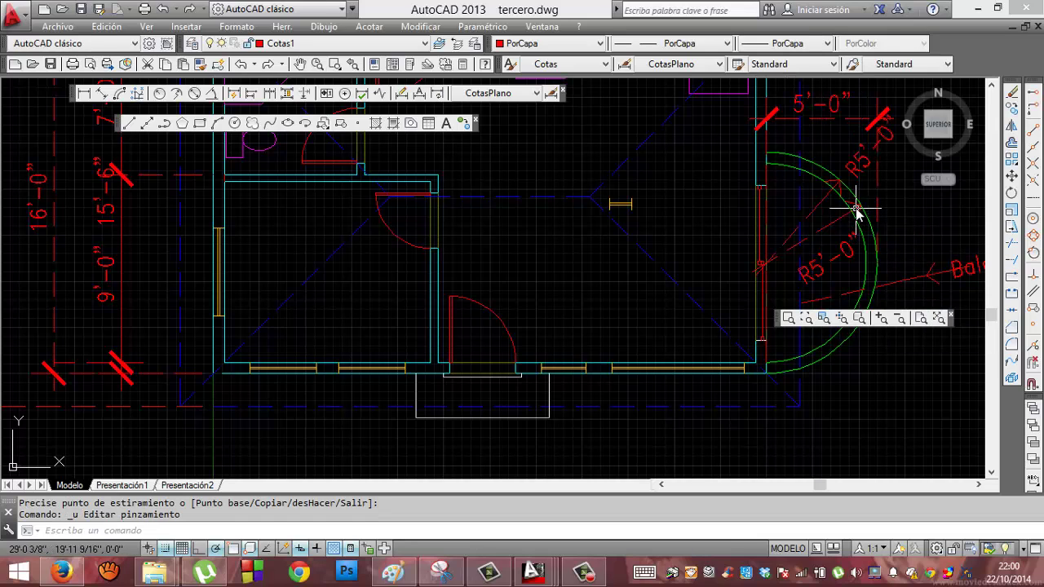
Move the lower R5'-0" label 10" down along its leader.
click(856, 208)
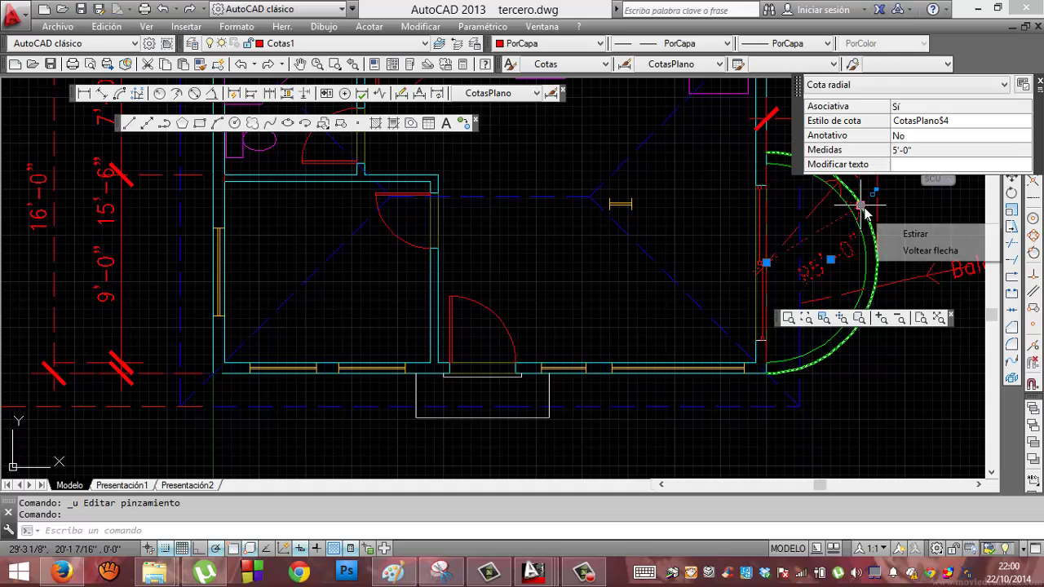
click(830, 261)
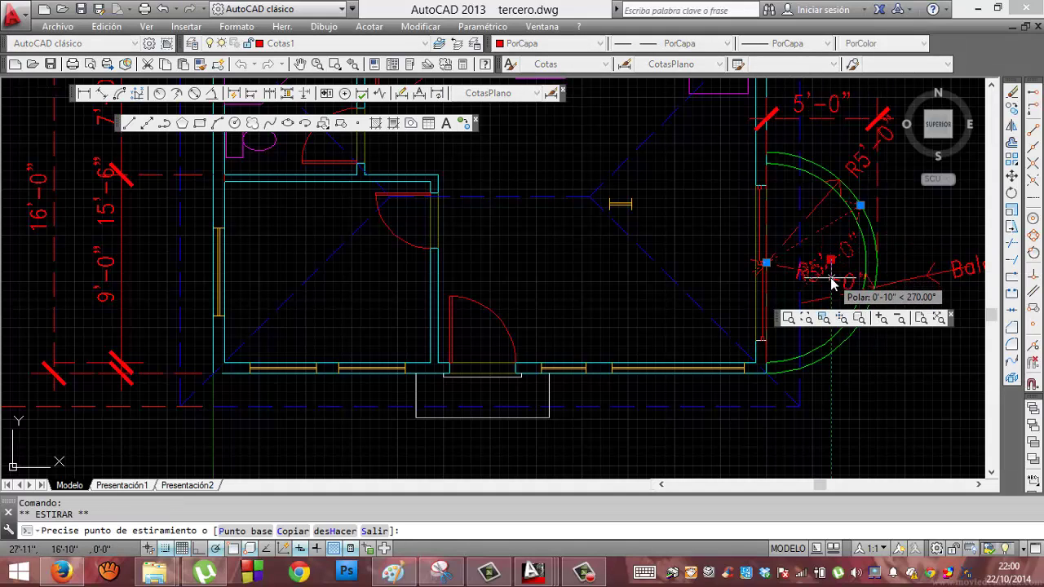
click(830, 282)
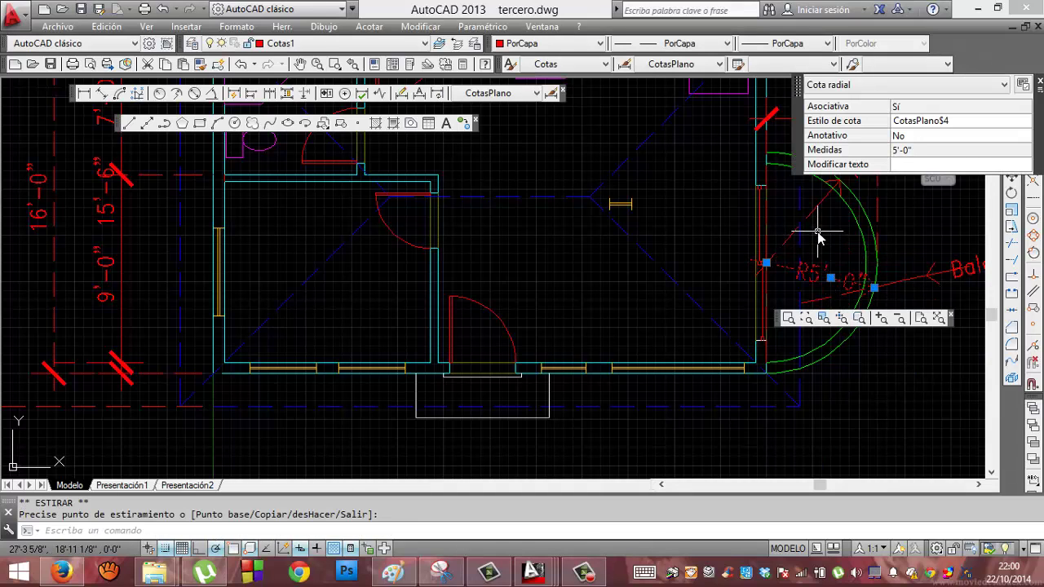
key(Escape)
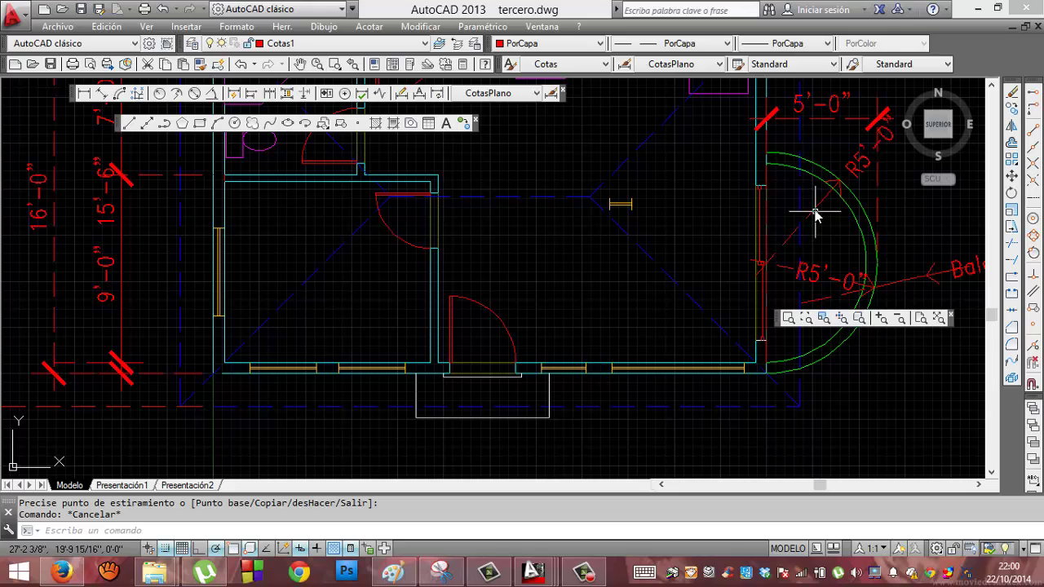
click(816, 214)
Place the upper R5'-0" label outside the arc to the right, below the 5'-0" dimension.
click(840, 179)
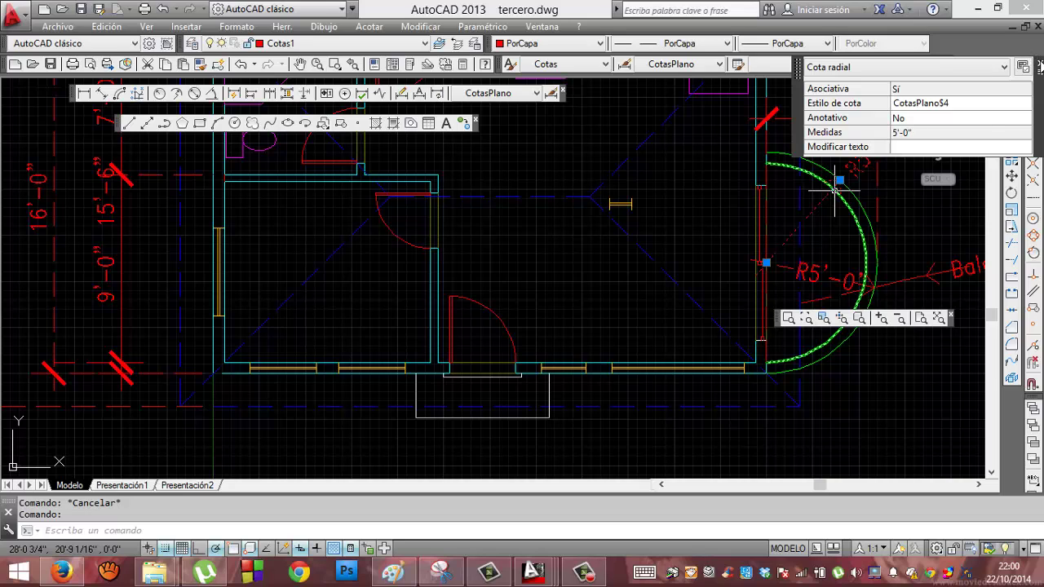
click(840, 180)
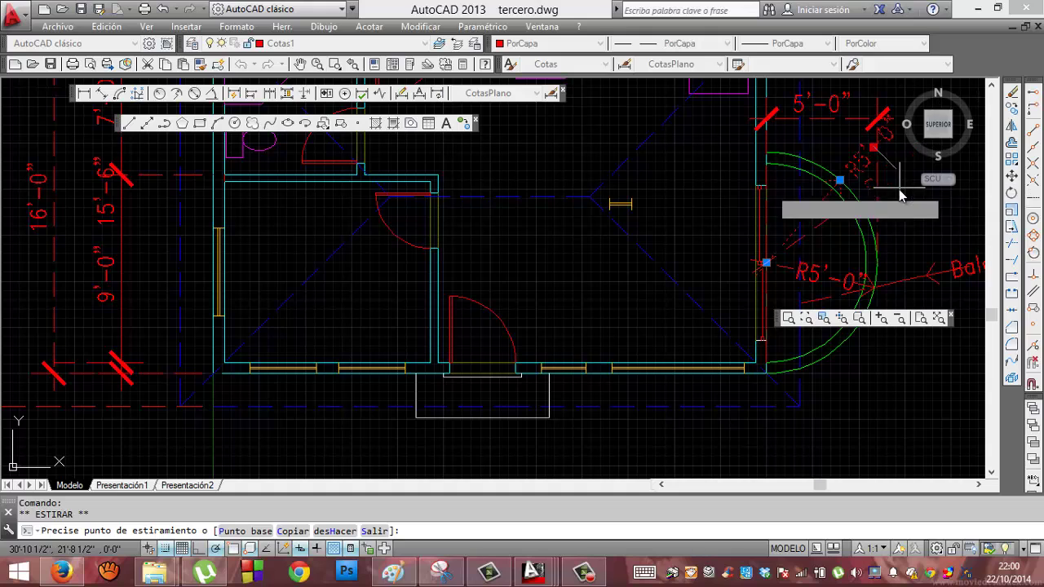
click(899, 196)
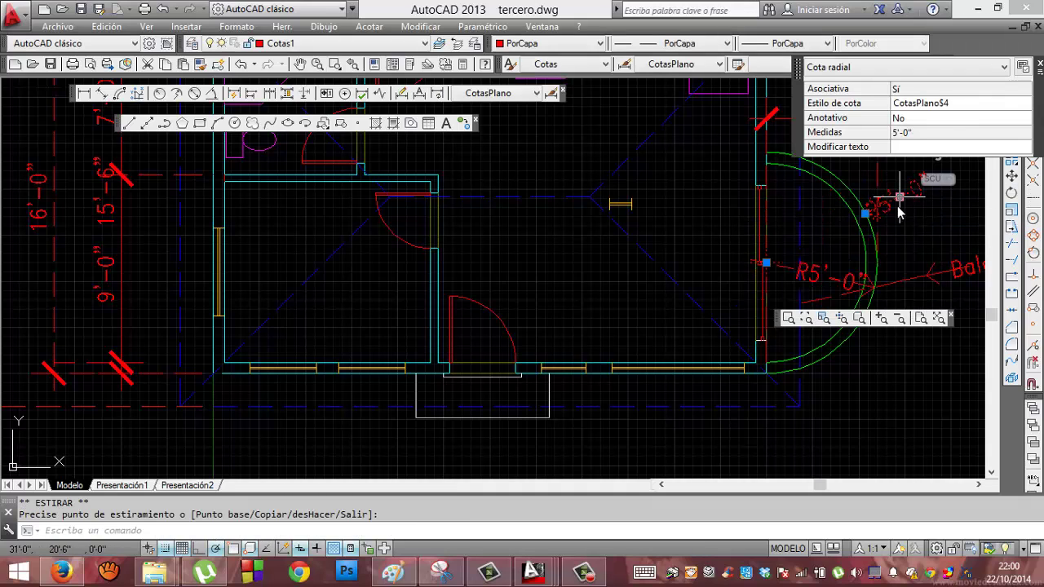
key(ctrl+z)
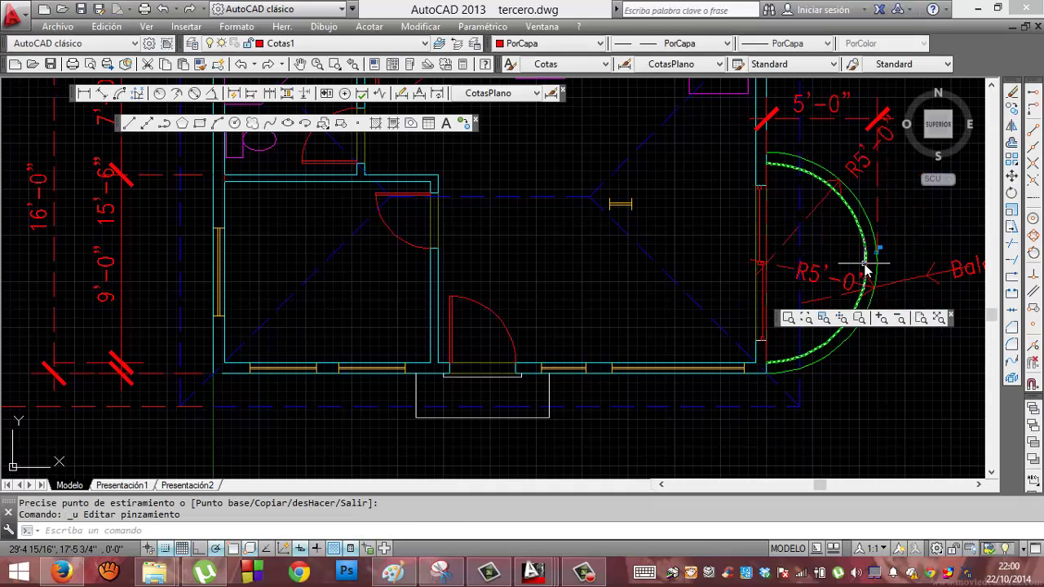
click(863, 167)
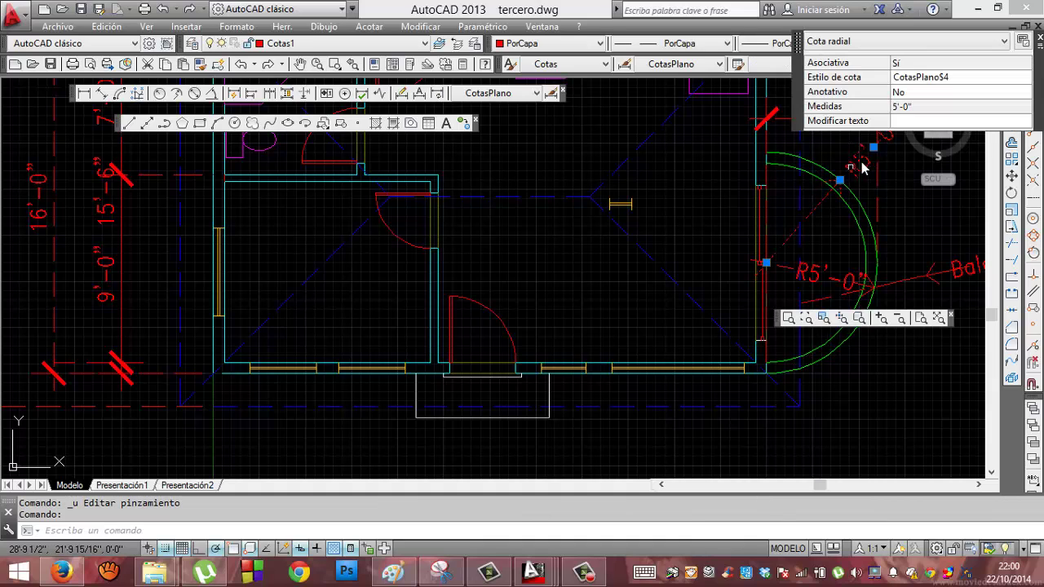
click(874, 149)
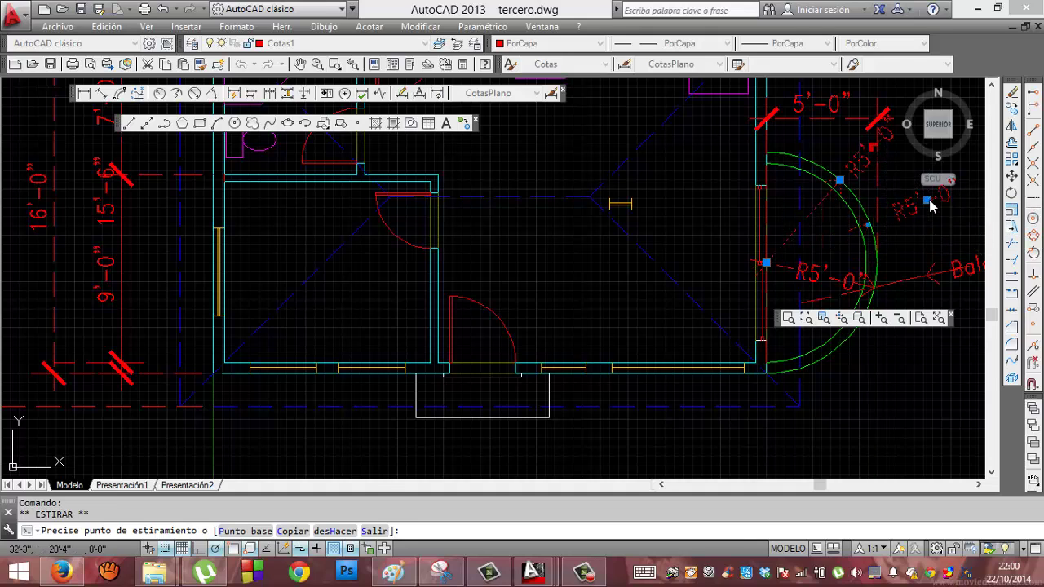
click(930, 201)
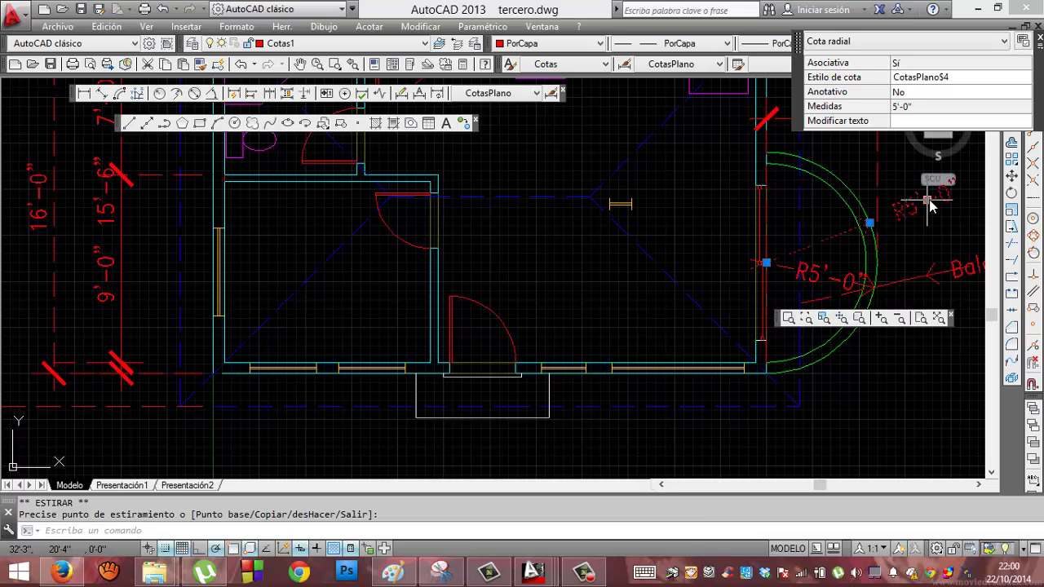
click(927, 200)
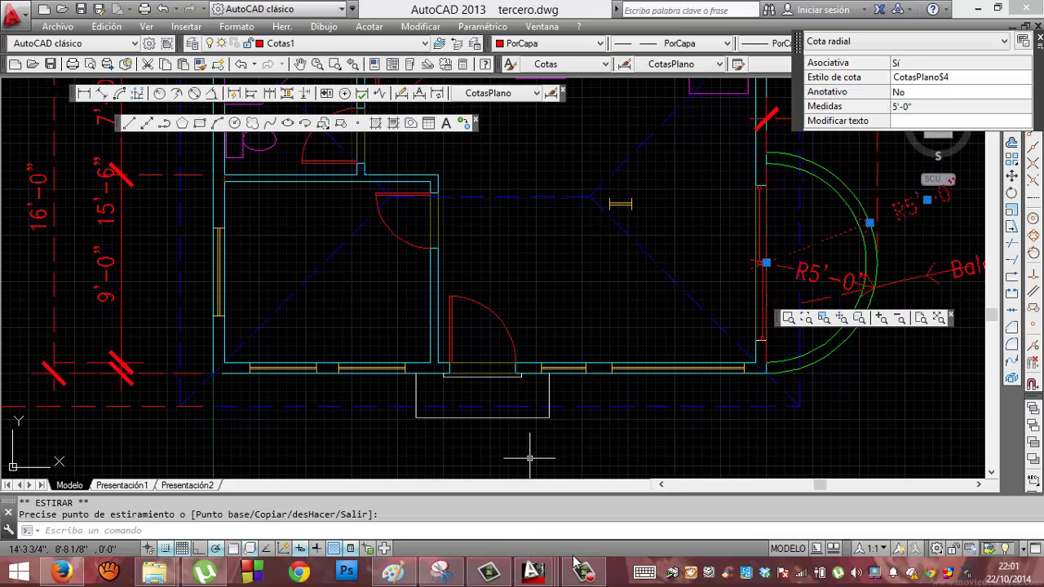